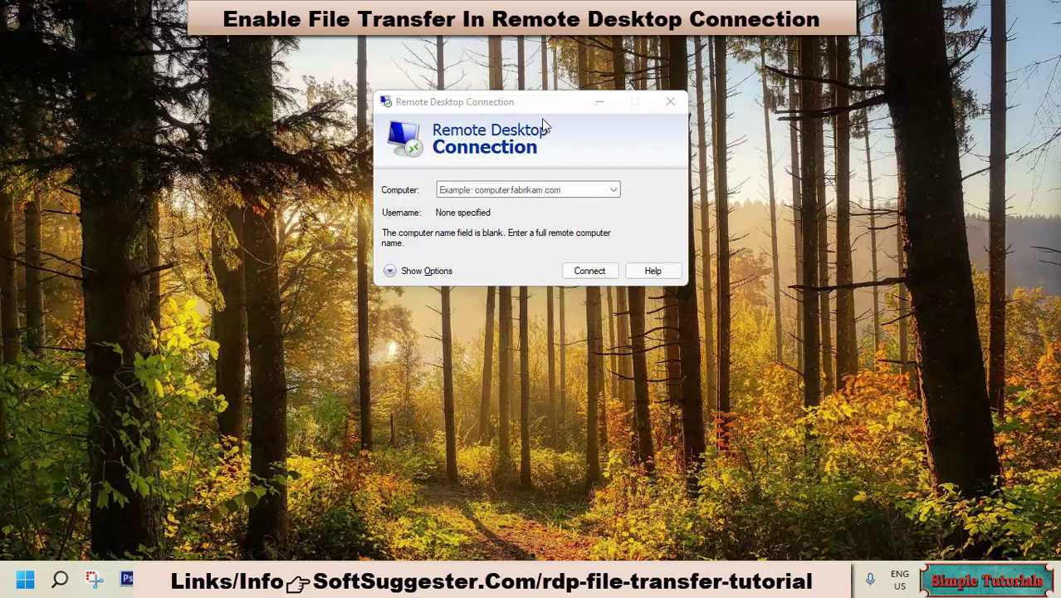
# Show the full Remote Desktop connection options and enable Clipboard sharing under the local resources
pyautogui.moveTo(554, 100); pyautogui.dragTo(587, 202)
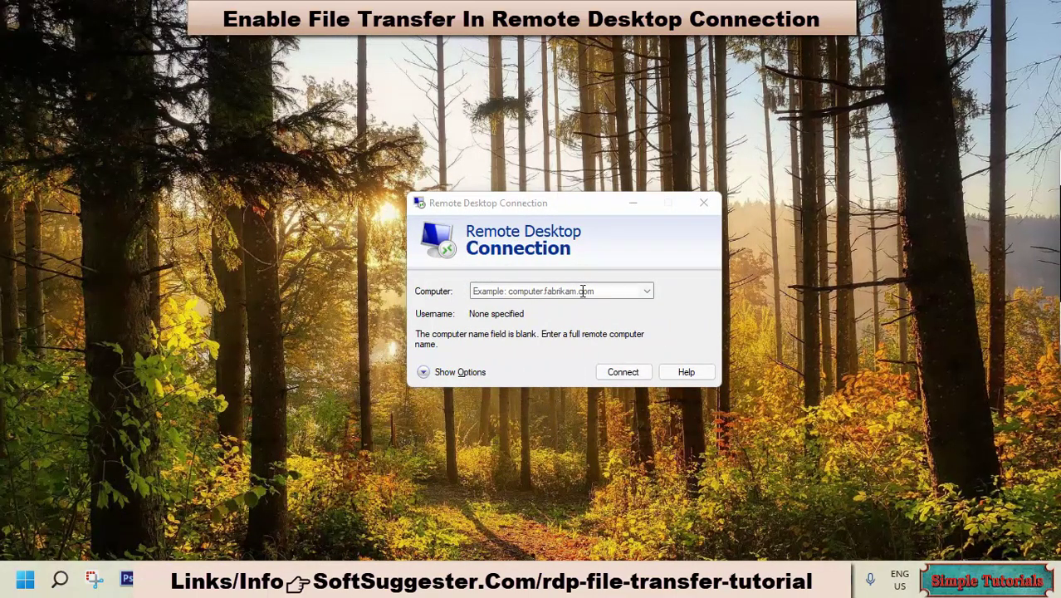
pyautogui.click(583, 290)
pyautogui.click(423, 373)
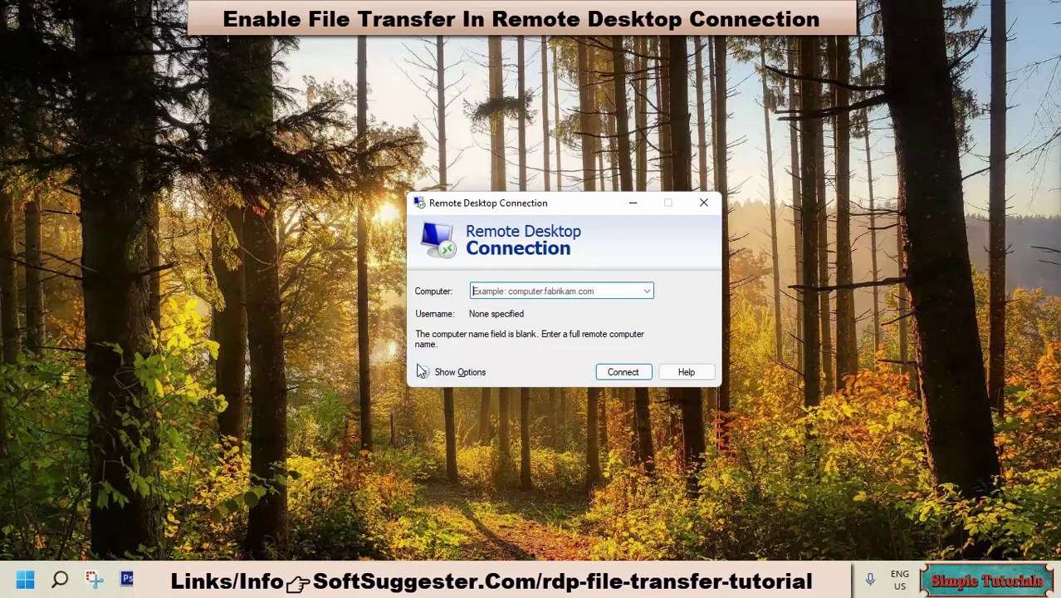
pyautogui.click(423, 374)
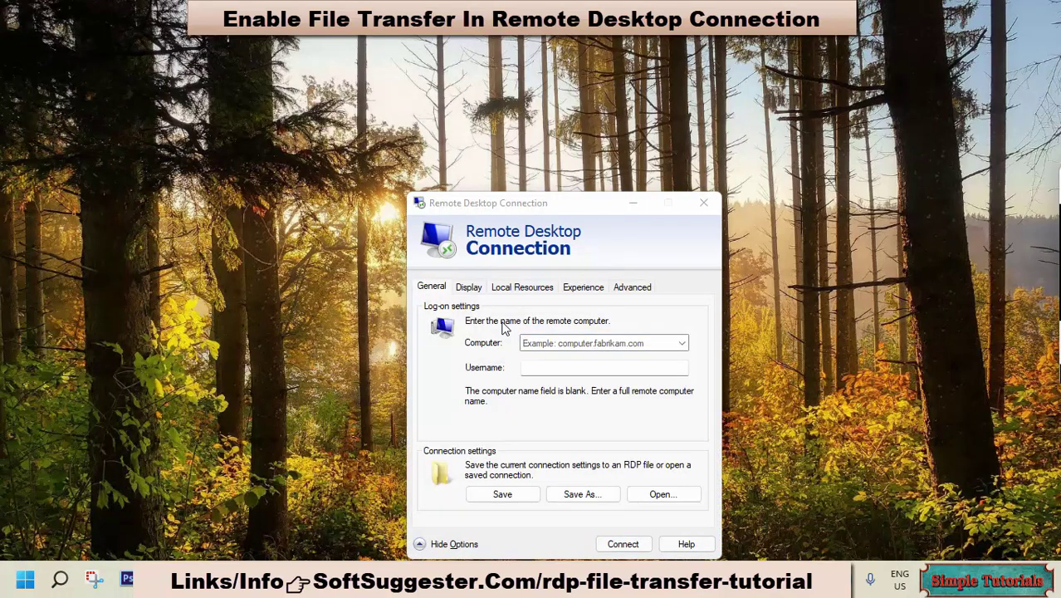
pyautogui.click(522, 287)
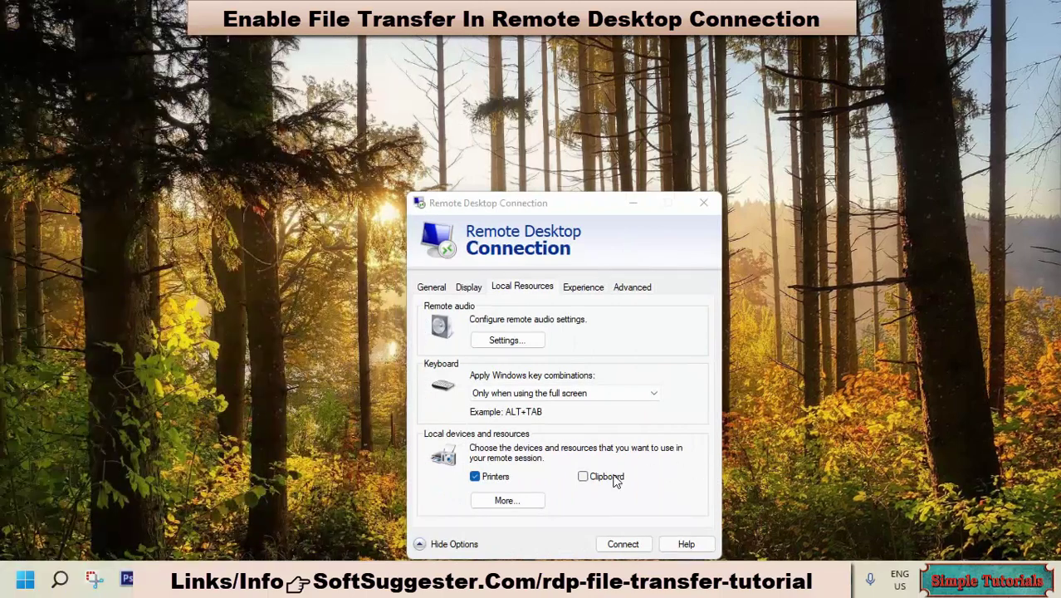
pyautogui.click(610, 476)
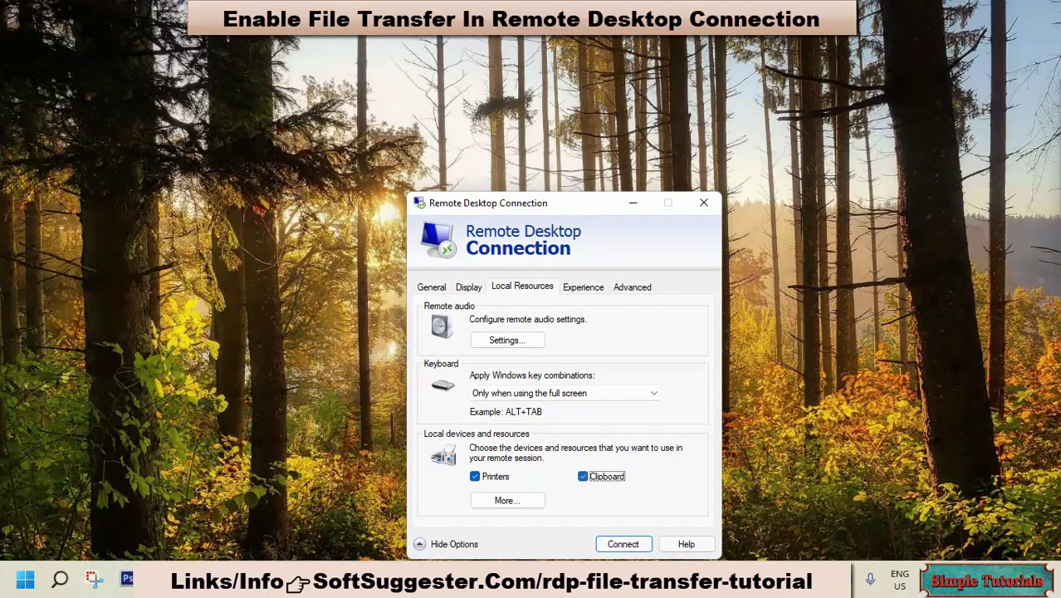
# Share only the New Volume (F:) drive with the remote session and confirm the device selection
pyautogui.click(507, 500)
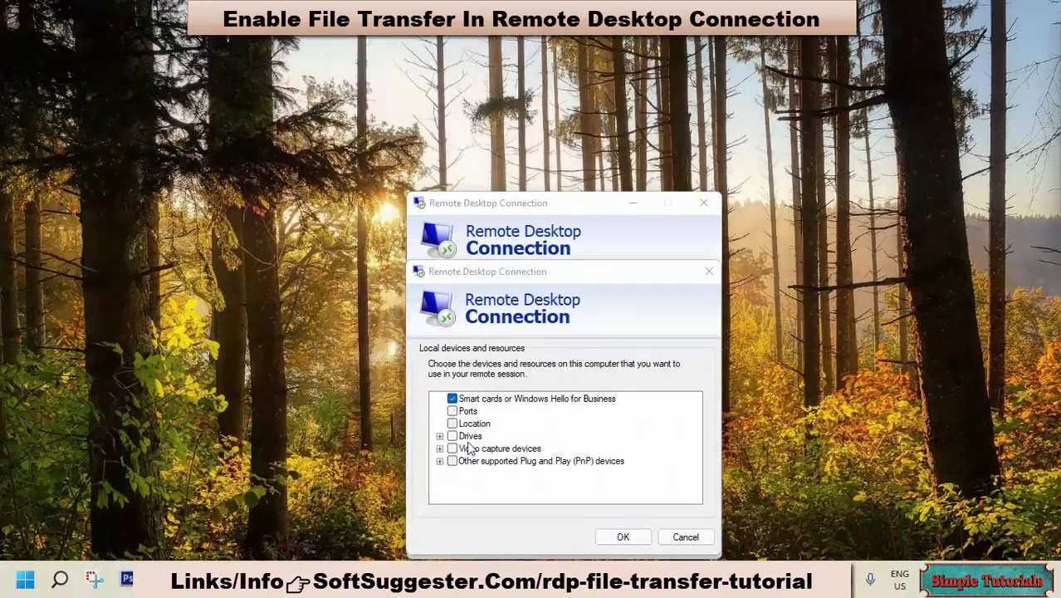
pyautogui.click(452, 436)
pyautogui.click(439, 436)
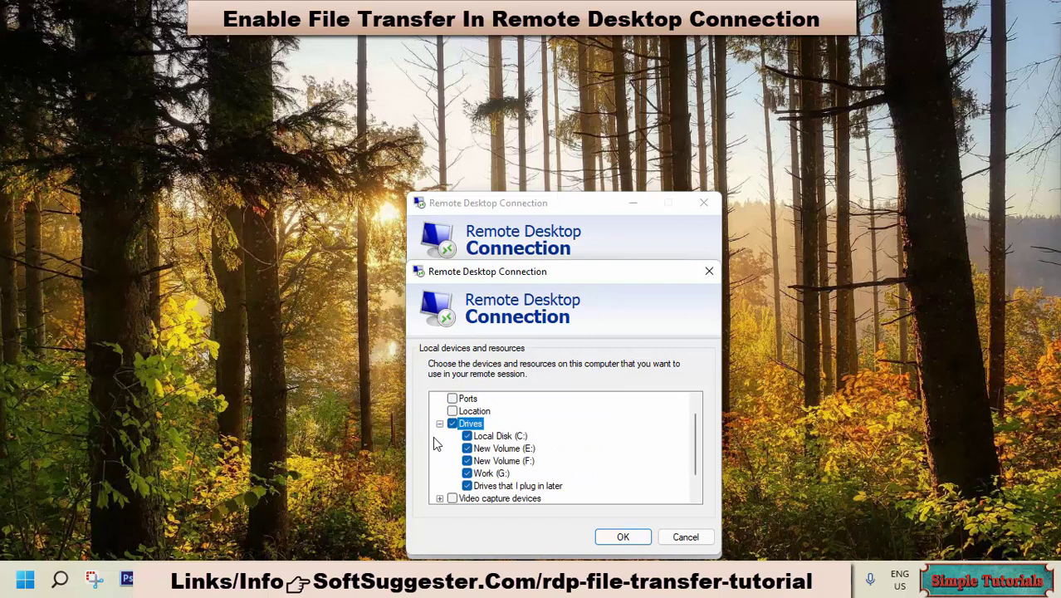
pyautogui.click(466, 485)
pyautogui.click(467, 485)
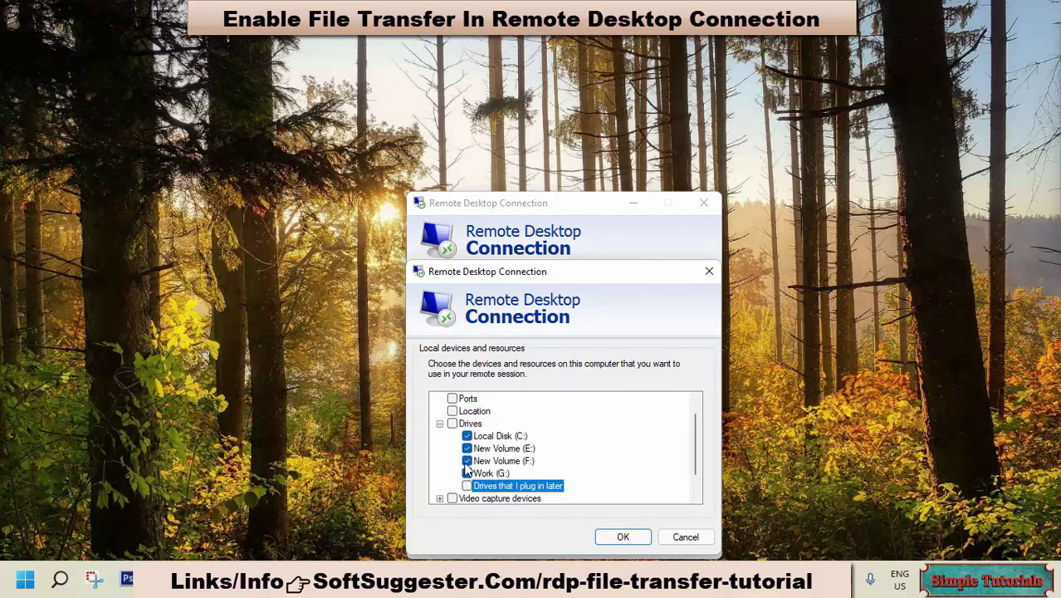
pyautogui.click(467, 474)
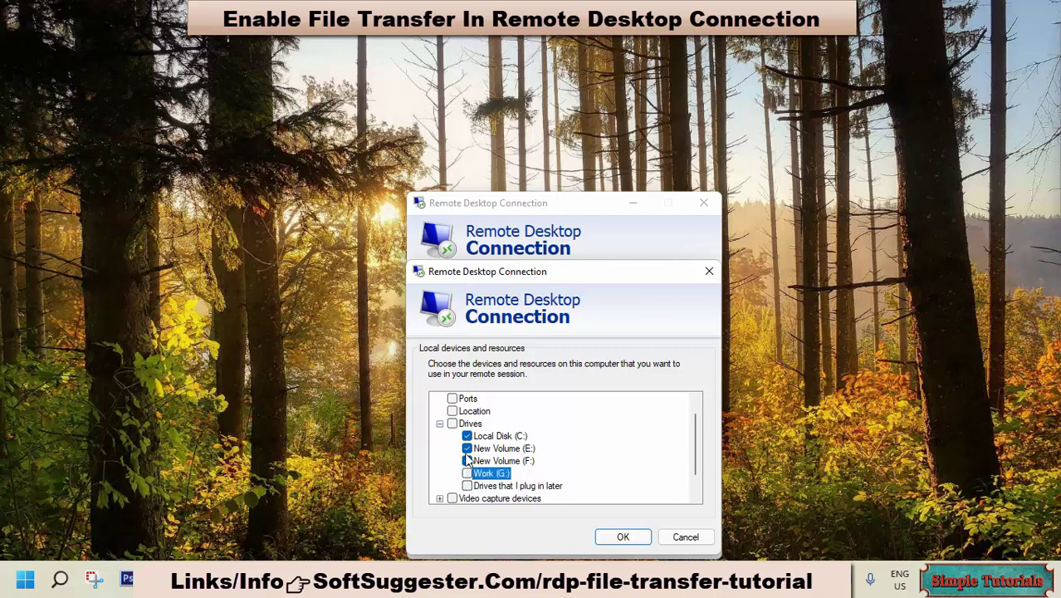
pyautogui.click(466, 461)
pyautogui.click(467, 448)
pyautogui.click(467, 436)
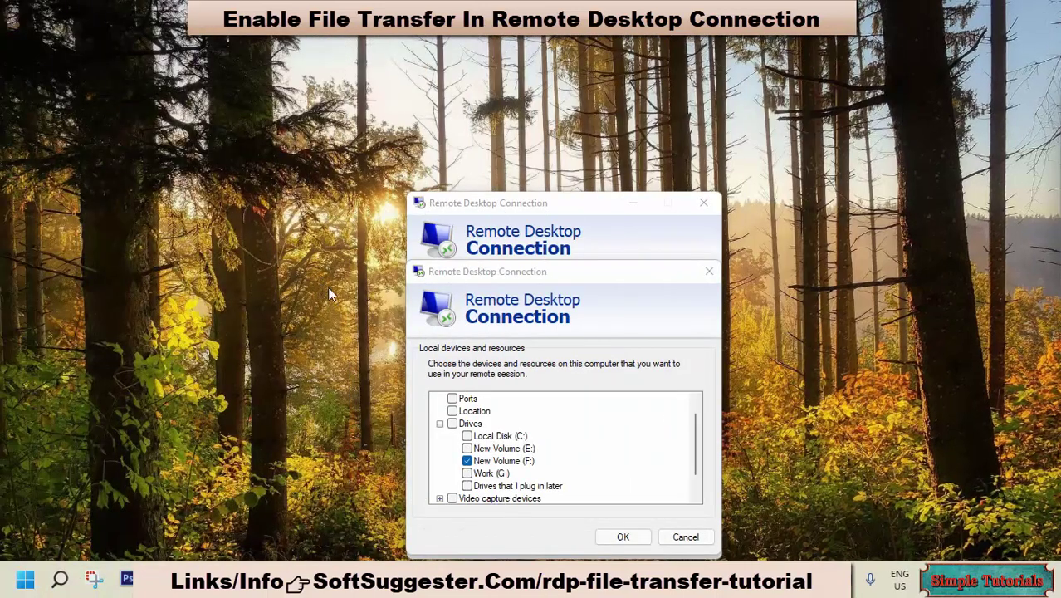
pyautogui.moveTo(525, 274); pyautogui.dragTo(534, 202)
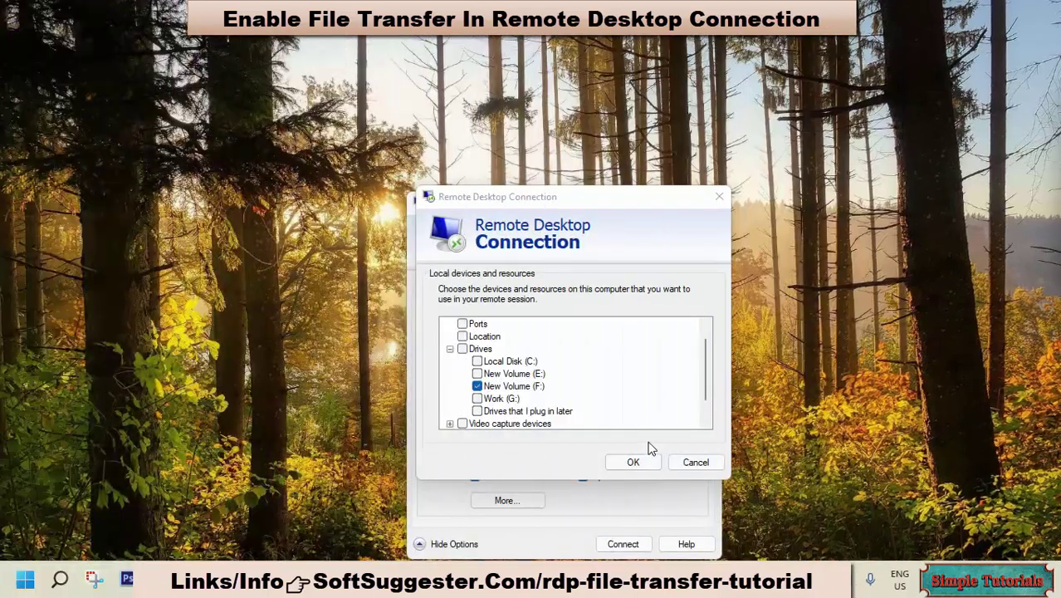
pyautogui.click(637, 462)
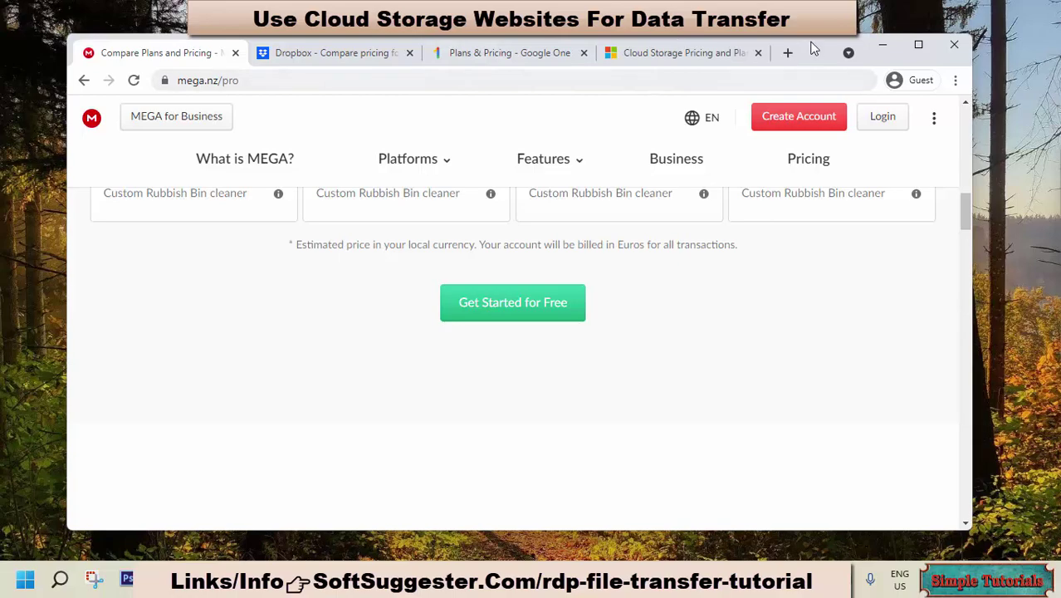
# Review the storage plans of OneDrive, Google One and Dropbox in the browser, including Google One's free 15 GB tier
pyautogui.moveTo(813, 43); pyautogui.dragTo(823, 52)
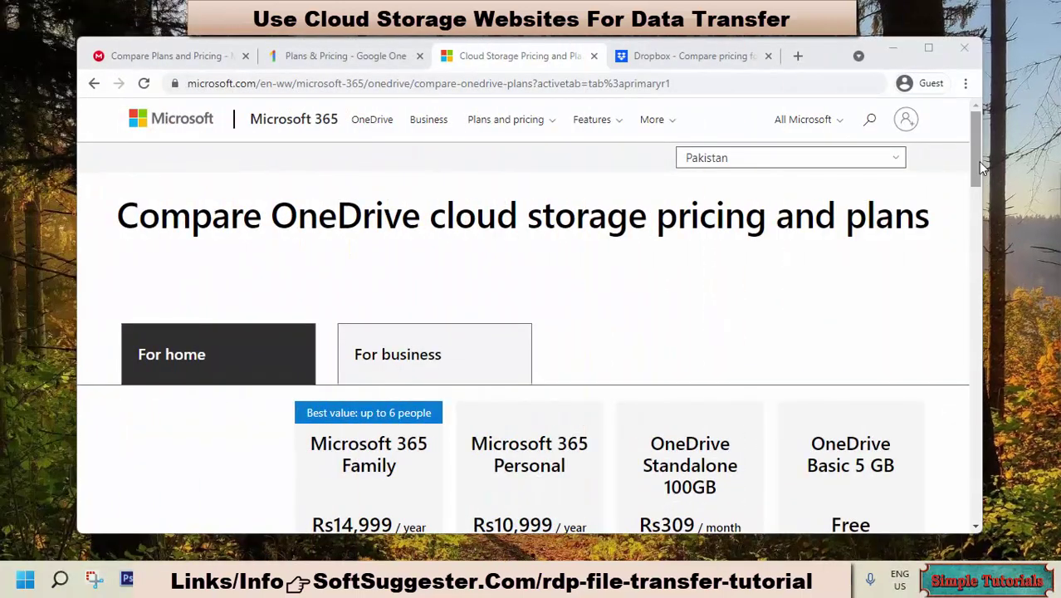
pyautogui.moveTo(978, 161); pyautogui.dragTo(979, 188)
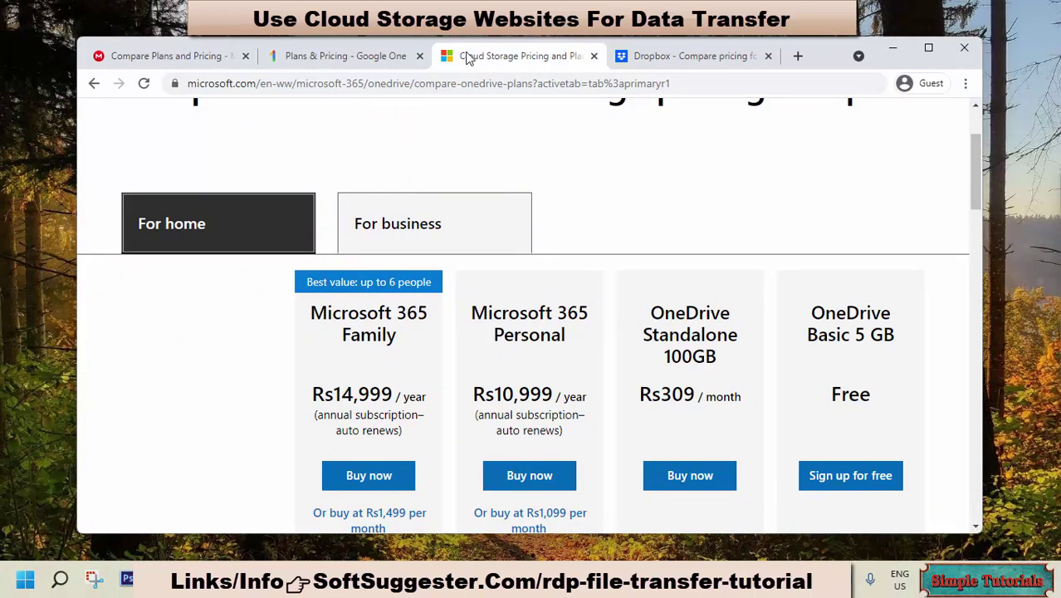
pyautogui.click(372, 59)
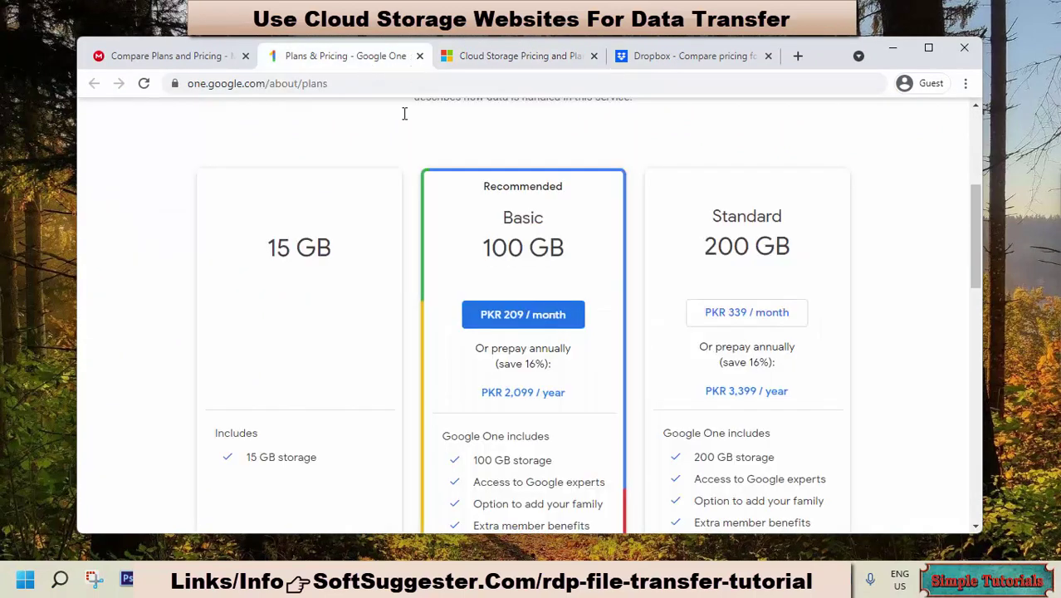
pyautogui.tripleClick(255, 274)
pyautogui.click(247, 277)
pyautogui.tripleClick(270, 278)
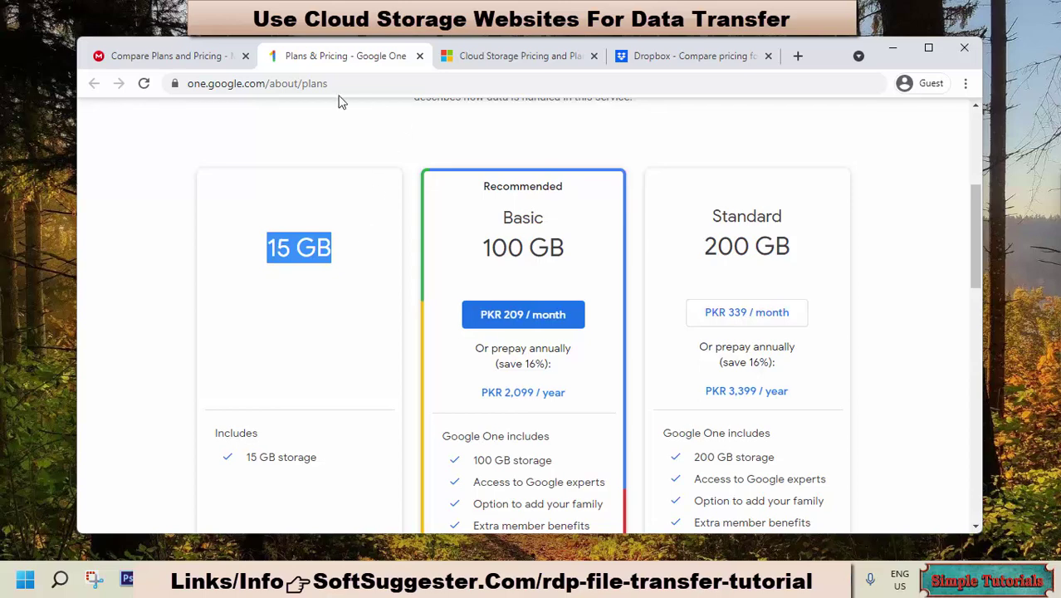
pyautogui.click(474, 77)
pyautogui.click(496, 60)
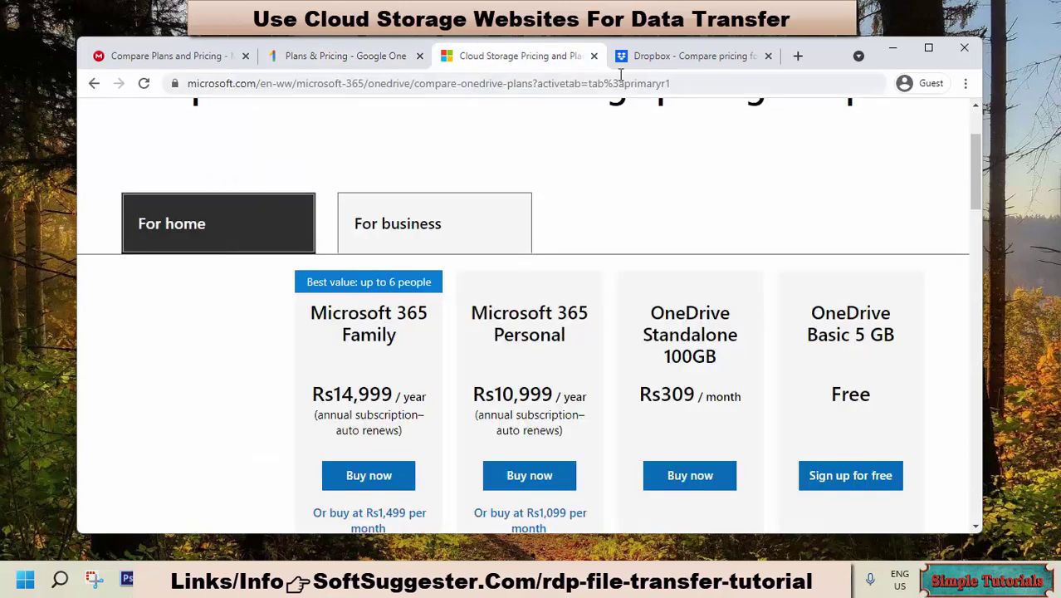
pyautogui.click(643, 62)
pyautogui.click(615, 87)
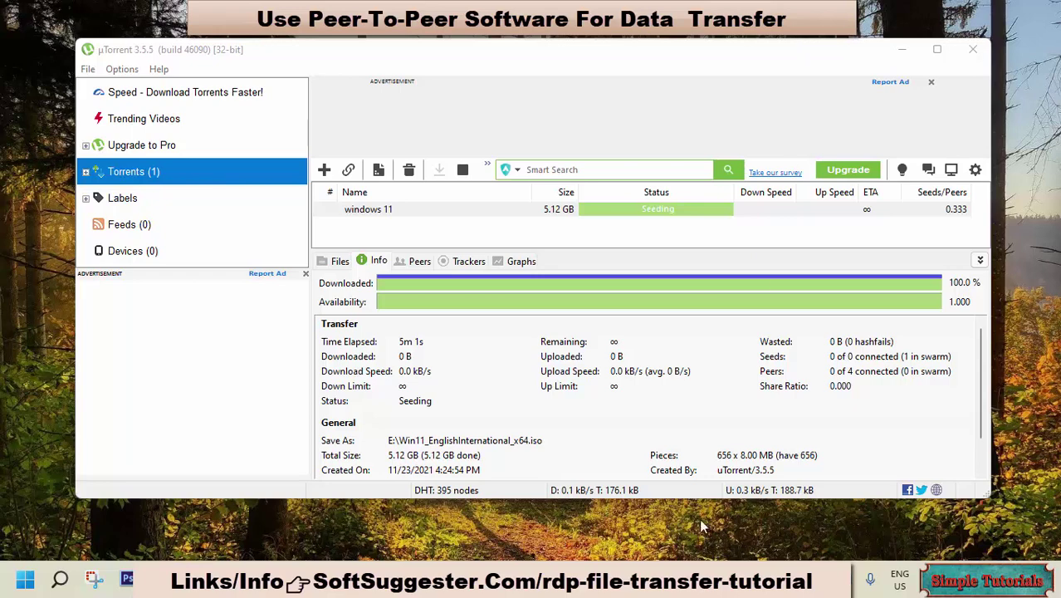
# Resize the host's µTorrent window, and shrink and reposition the µTorrent window inside Windows Sandbox
pyautogui.moveTo(656, 503); pyautogui.dragTo(672, 532)
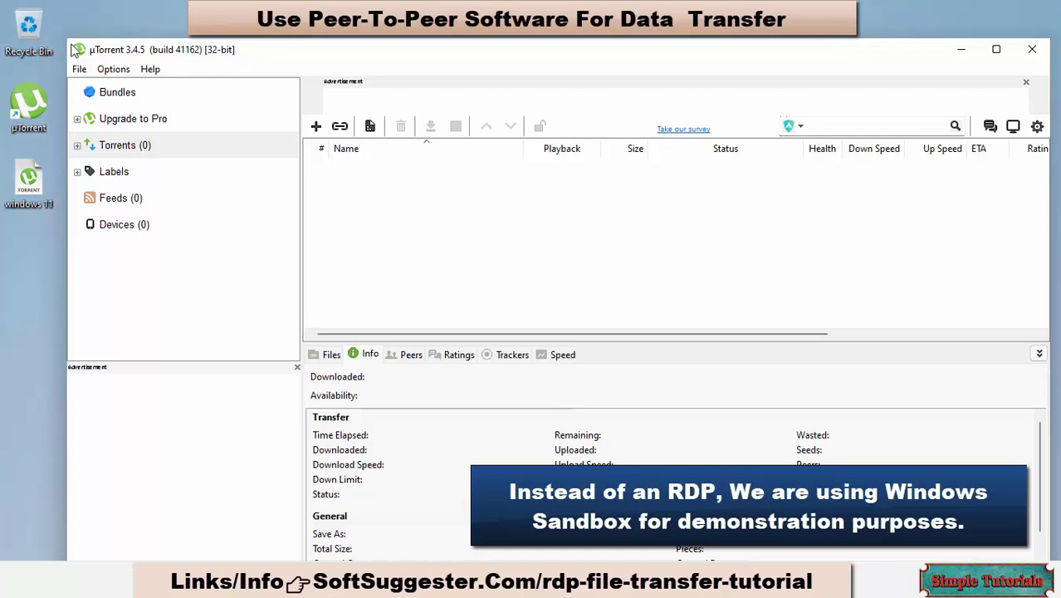
pyautogui.moveTo(69, 42); pyautogui.dragTo(209, 115)
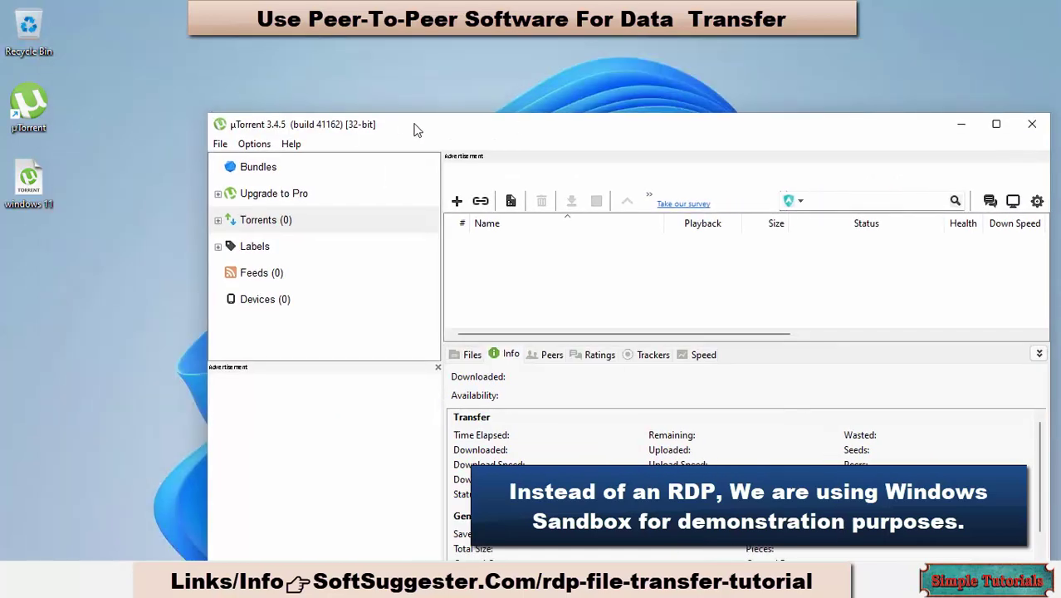
pyautogui.moveTo(415, 126); pyautogui.dragTo(322, 86)
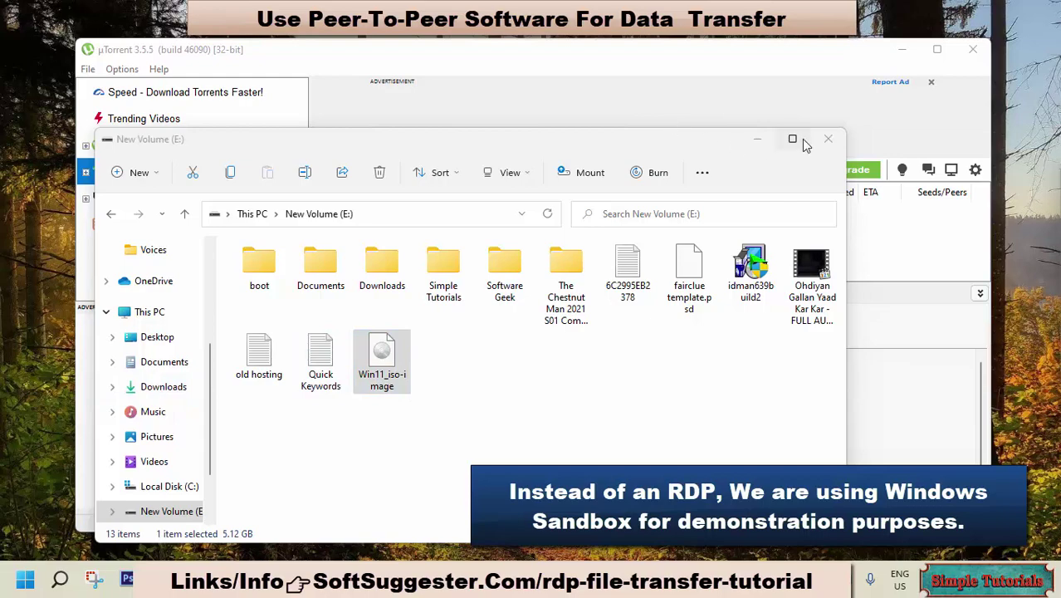
# Start a new torrent in the host's µTorrent with Win11_iso-image from New Volume (E:) as its source file
pyautogui.click(762, 139)
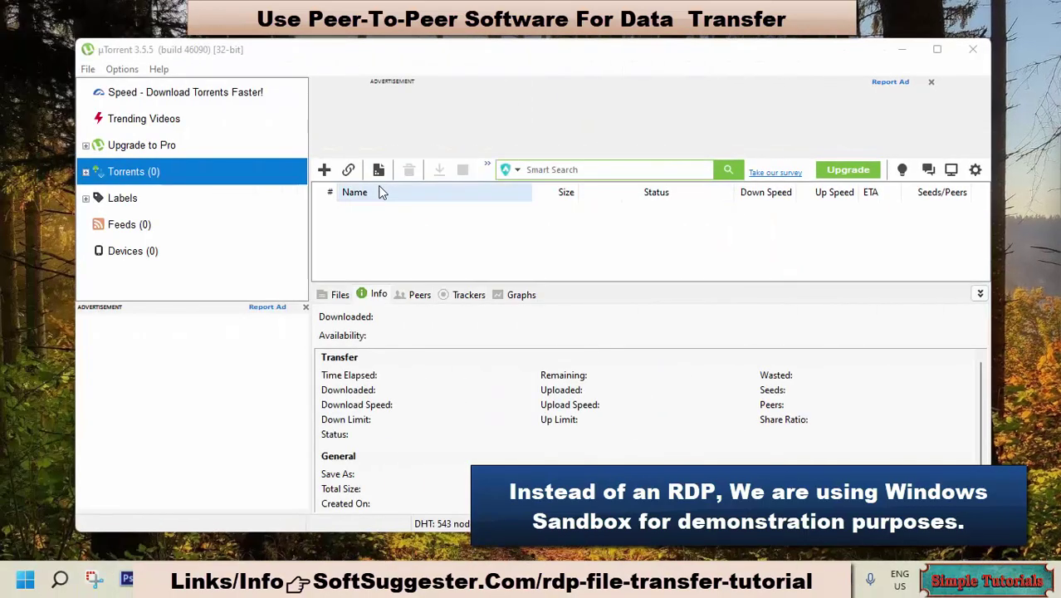
pyautogui.click(379, 170)
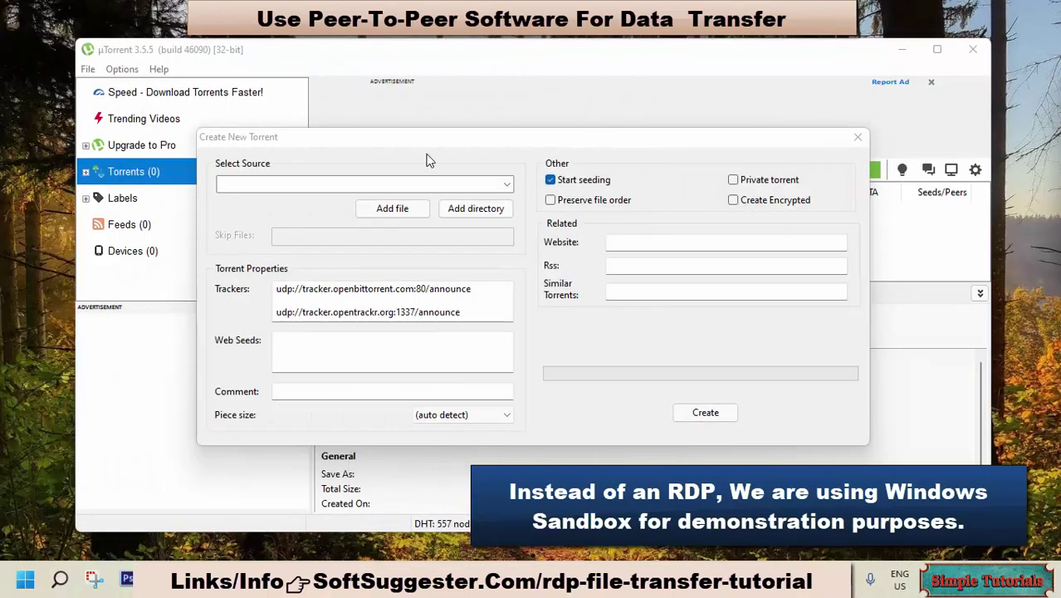
pyautogui.click(392, 209)
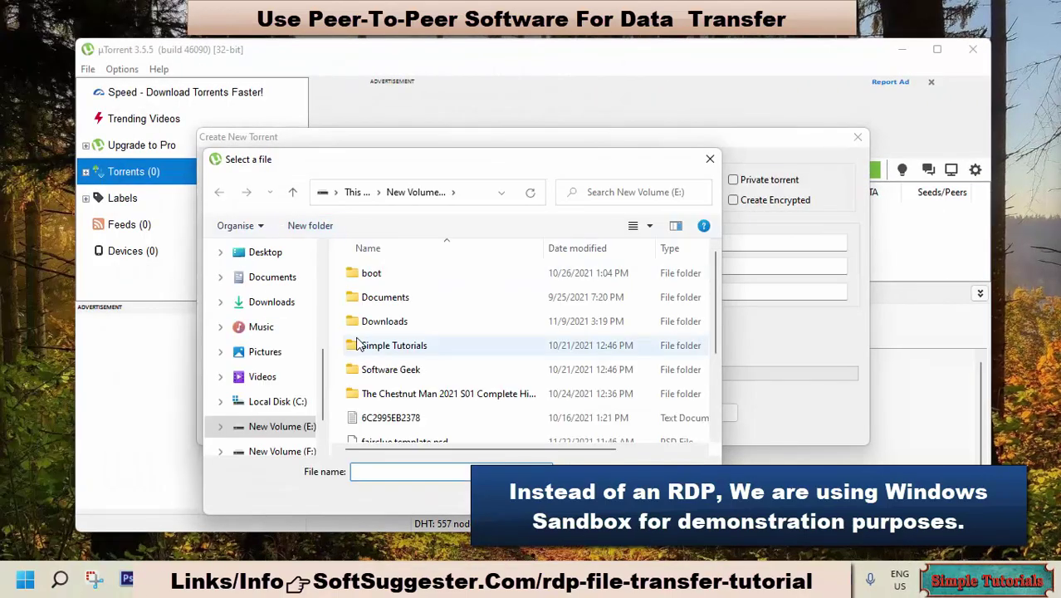
pyautogui.scroll(-2, 425, 362)
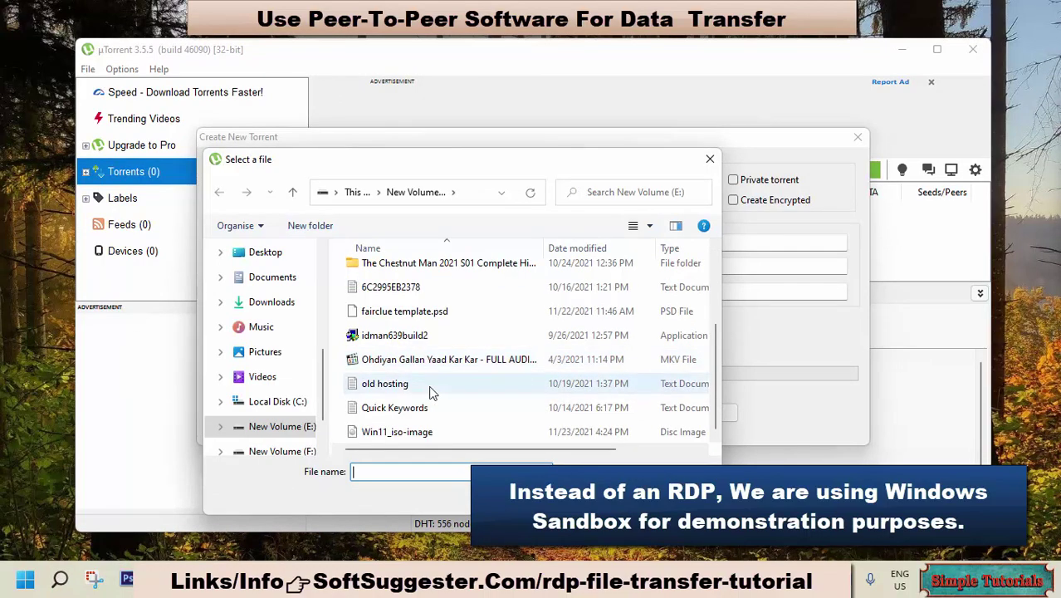
pyautogui.doubleClick(426, 433)
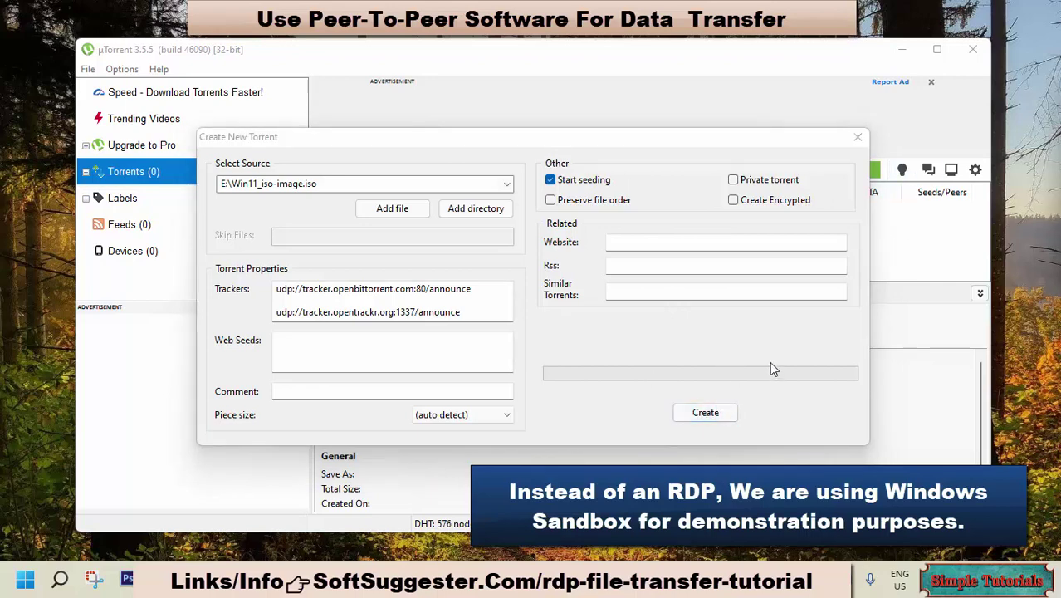
# Create the torrent with seeding enabled, save it as Win11_iso-image.iso on New Volume (E:), and close the creation dialog
pyautogui.click(706, 412)
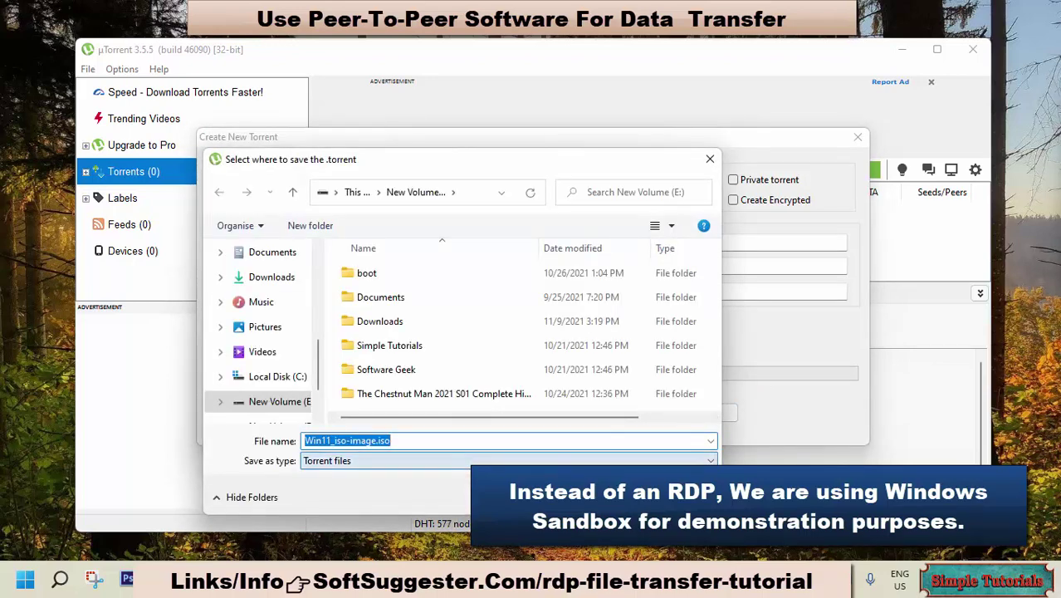
pyautogui.click(354, 441)
pyautogui.click(601, 497)
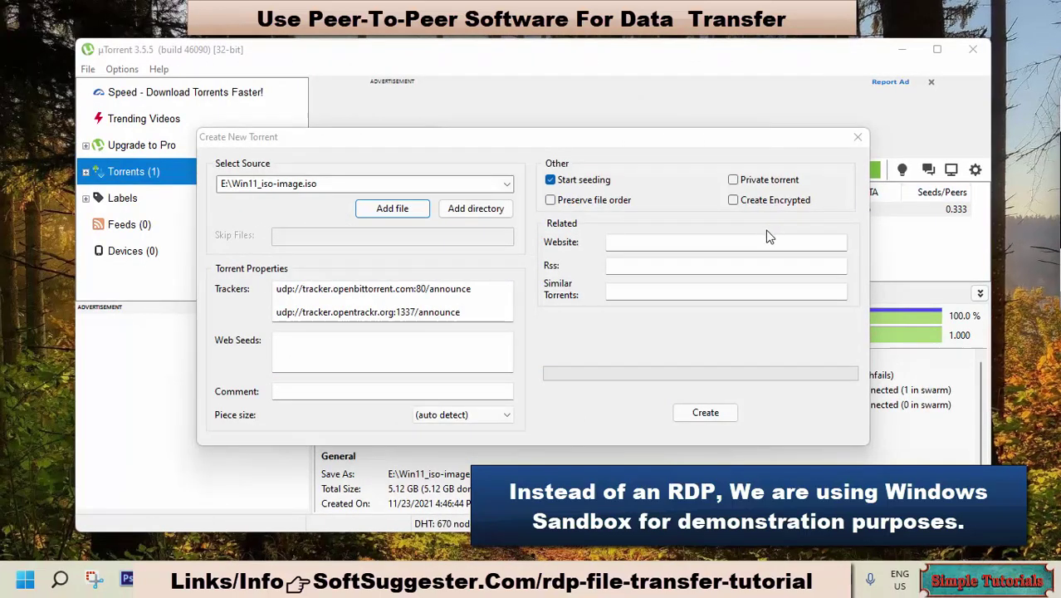
pyautogui.click(858, 138)
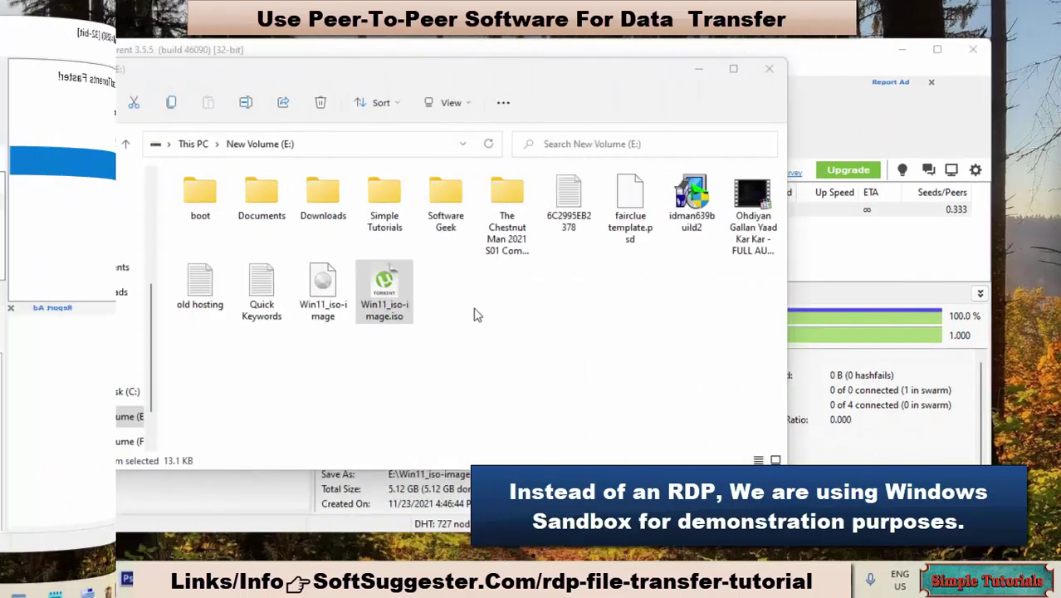
# Copy the Win11_iso-image.iso torrent file from New Volume (E:) to the Sandbox desktop and try opening it there
pyautogui.rightClick(394, 330)
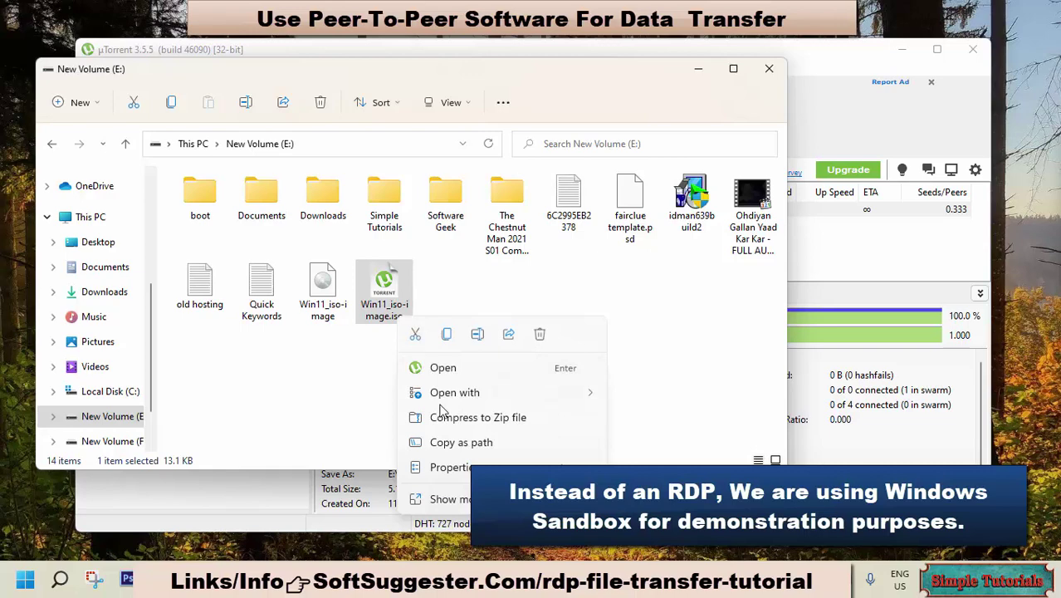
pyautogui.click(455, 334)
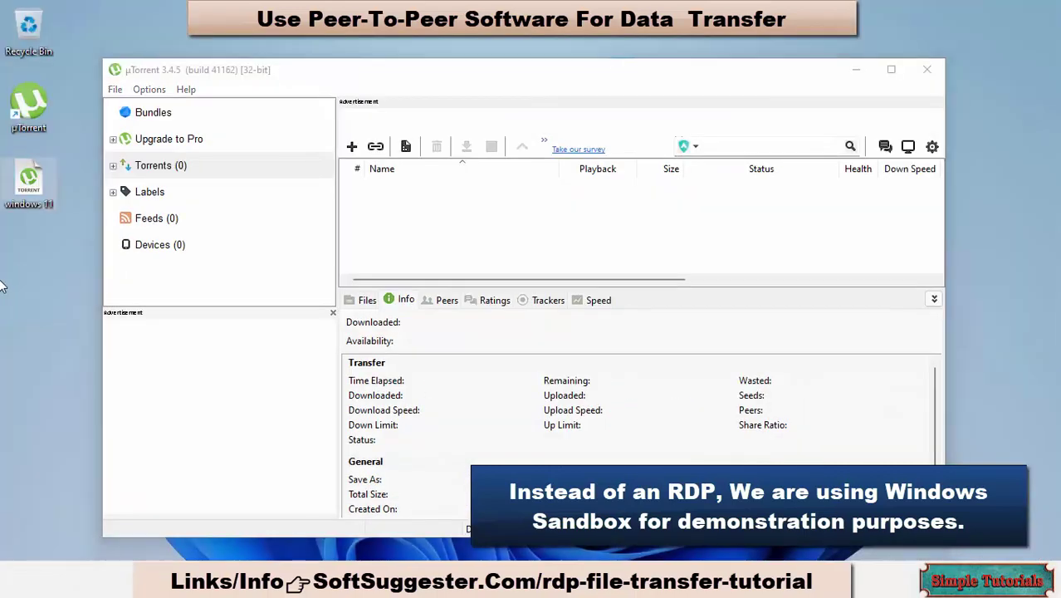
pyautogui.rightClick(92, 426)
pyautogui.click(19, 302)
pyautogui.doubleClick(27, 292)
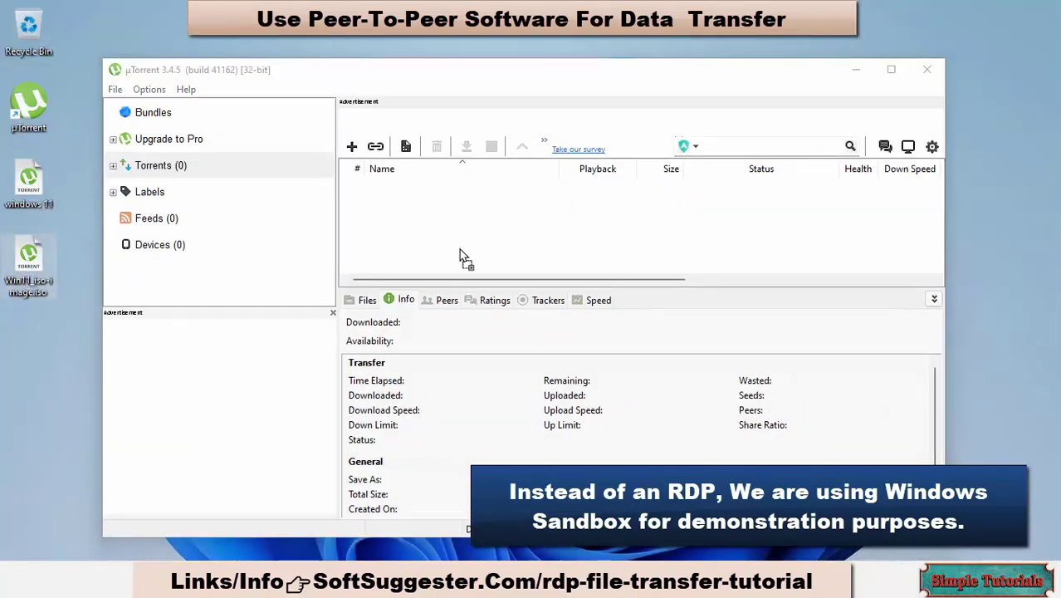
pyautogui.press('Escape')
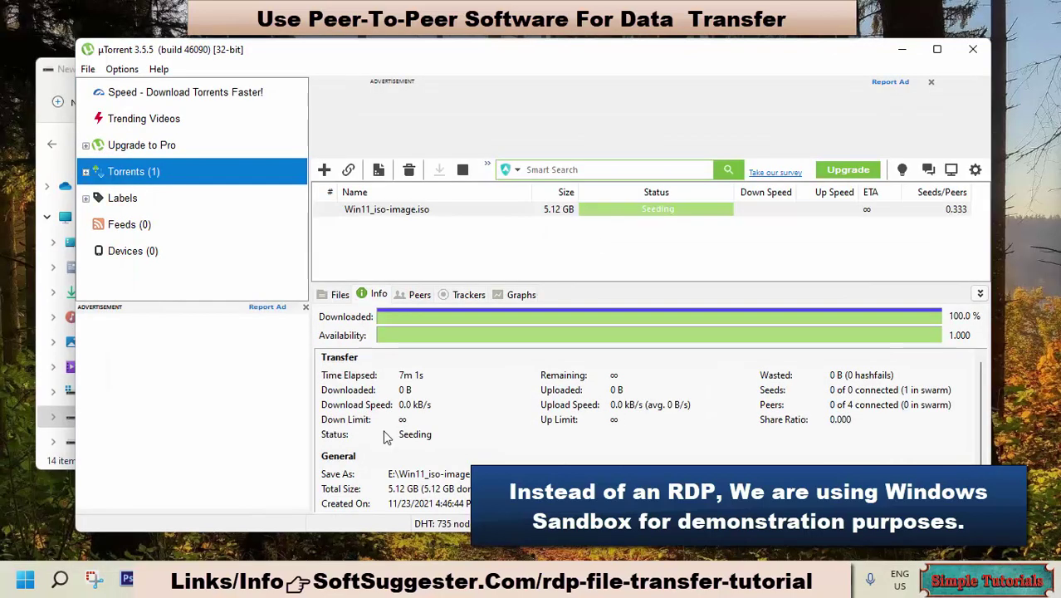
# Copy the seeding torrent's magnet link on the host and add it by URL in the Sandbox's µTorrent to start the download
pyautogui.rightClick(397, 216)
pyautogui.click(457, 239)
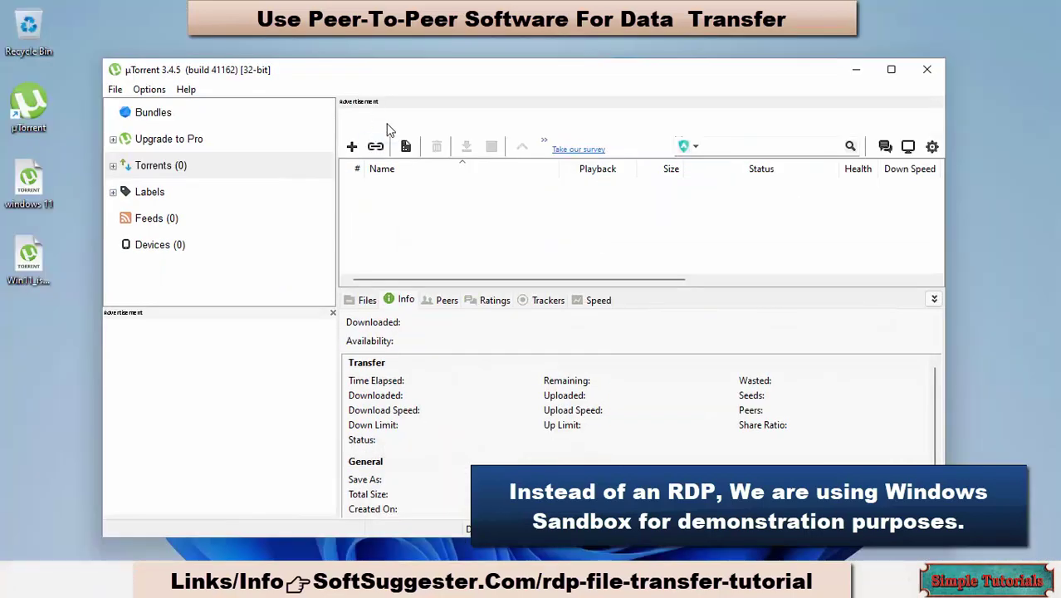
pyautogui.click(340, 146)
pyautogui.click(576, 442)
pyautogui.click(376, 149)
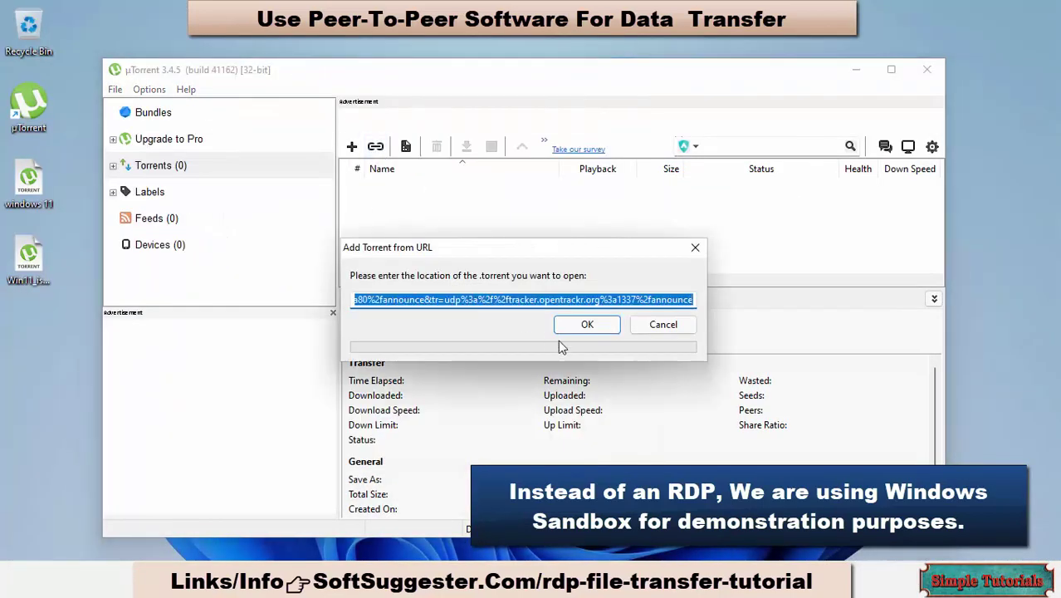
pyautogui.click(587, 324)
pyautogui.click(829, 501)
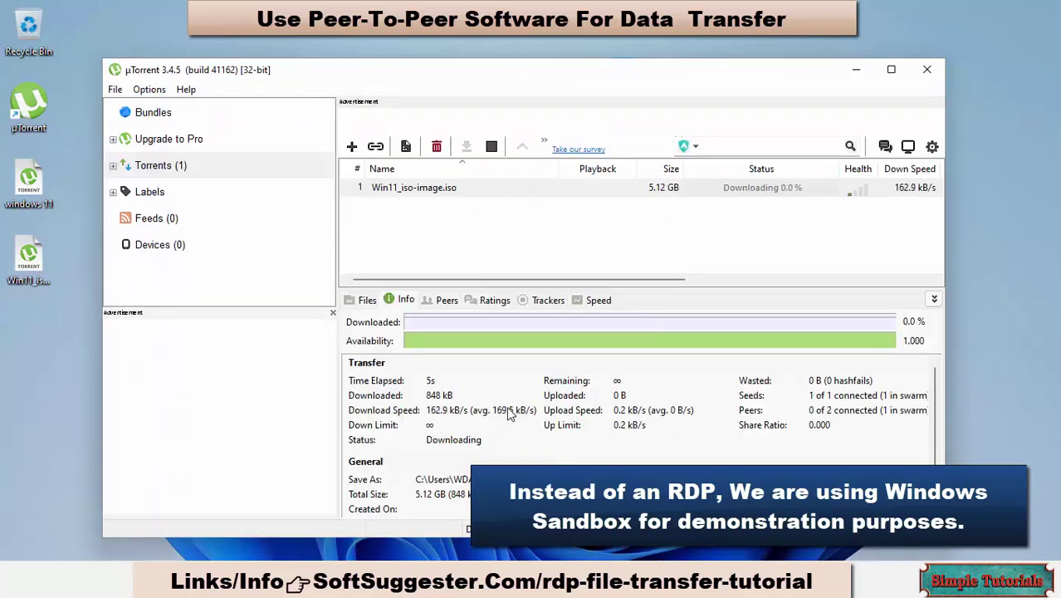
# Move the Sandbox window aside to check the seeding transfer on the host, and close the host's µTorrent window
pyautogui.click(676, 7)
pyautogui.moveTo(639, 68); pyautogui.dragTo(234, 78)
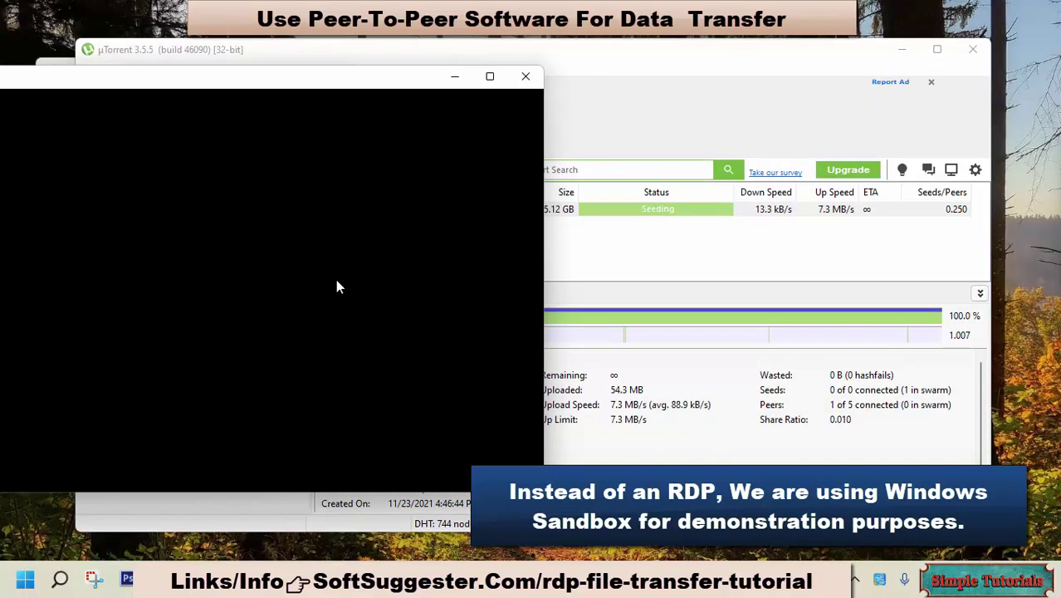
pyautogui.doubleClick(161, 111)
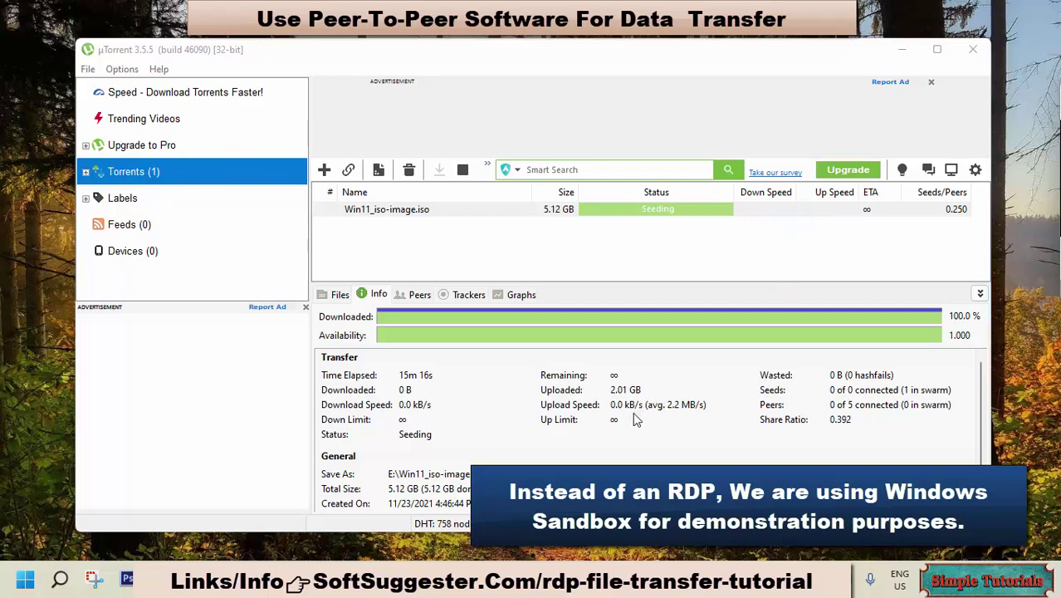
pyautogui.click(975, 50)
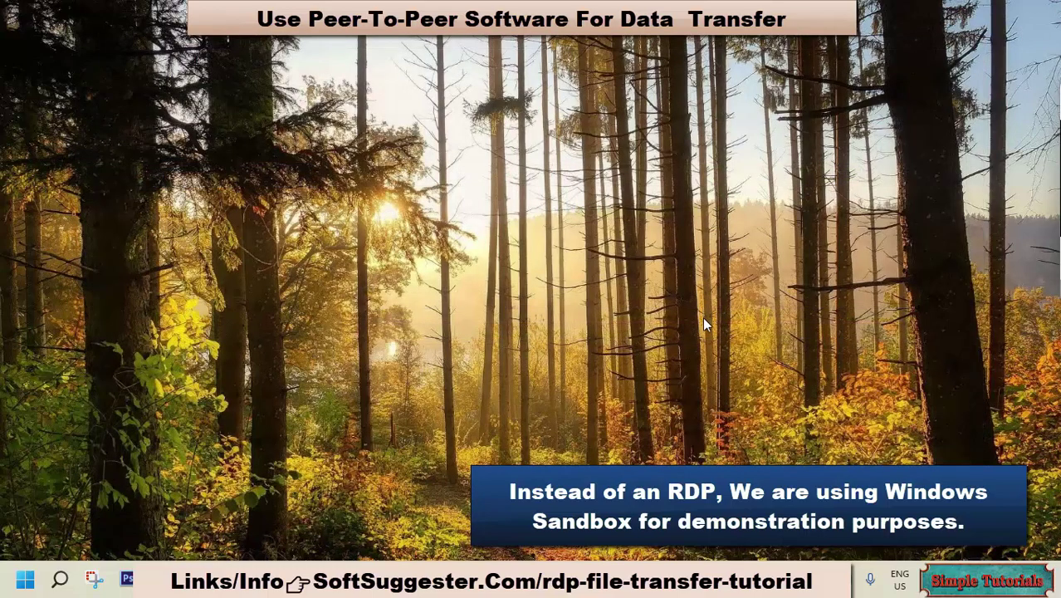